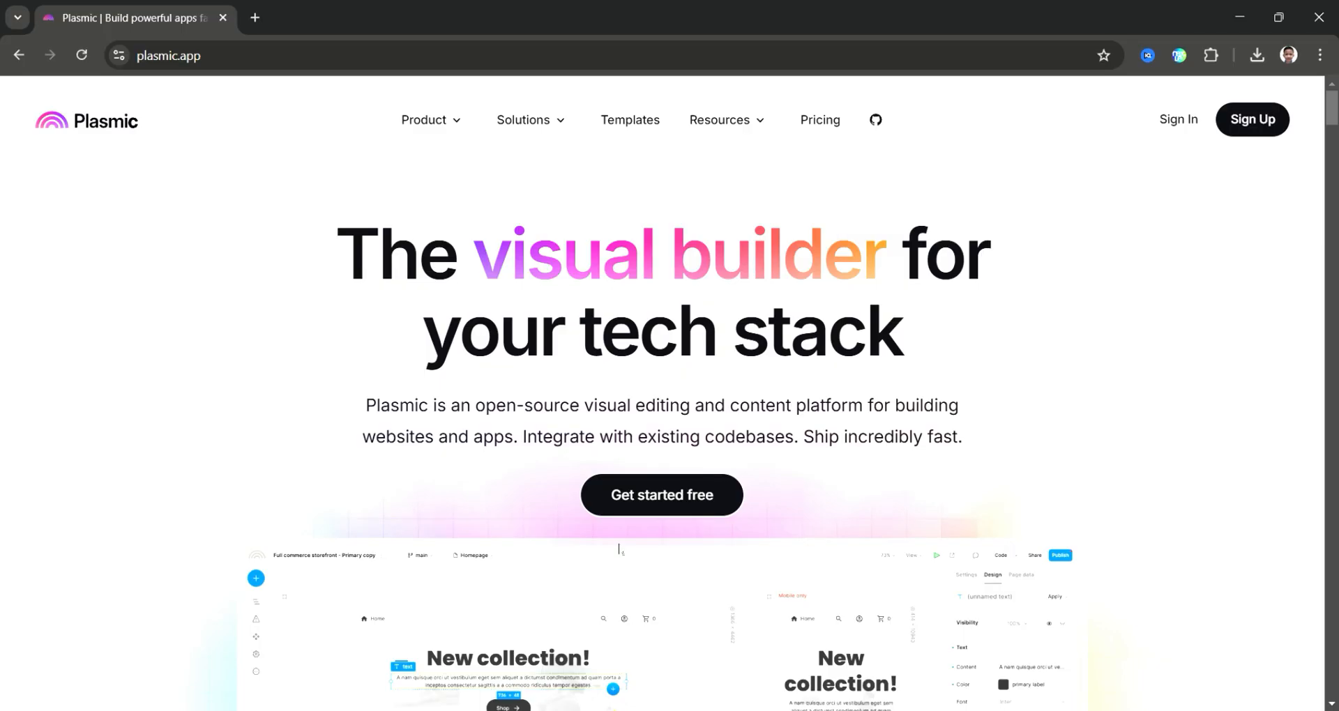
scroll(618, 549, "down", 3)
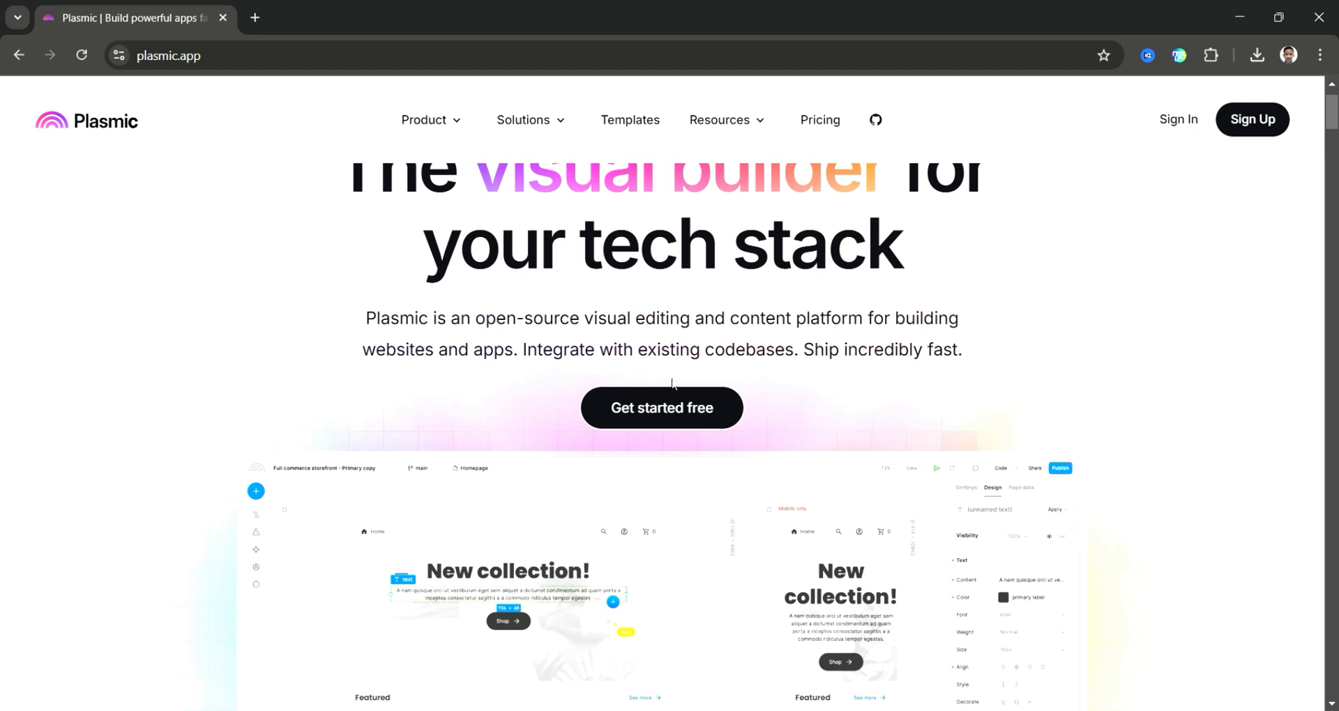
scroll(649, 356, "down", 3)
scroll(674, 386, "down", 3)
scroll(673, 386, "down", 3)
scroll(674, 385, "down", 3)
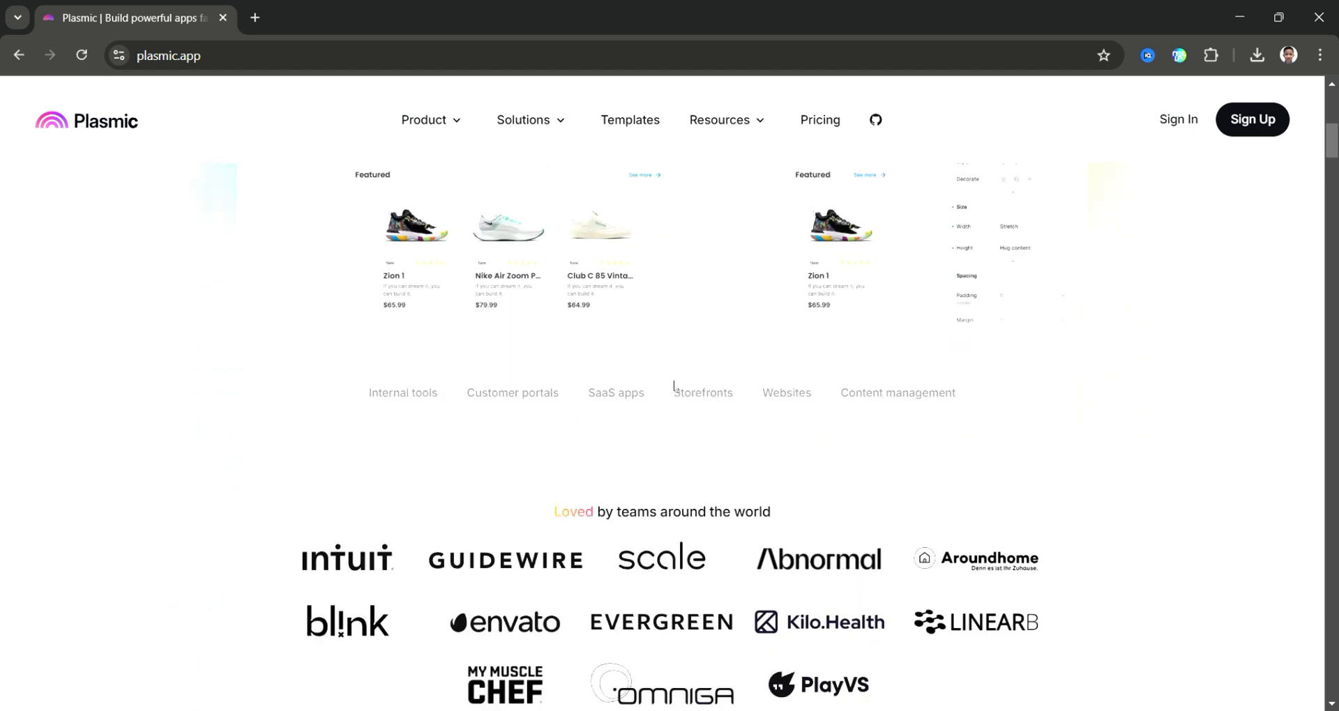
scroll(674, 386, "down", 3)
scroll(674, 386, "down", 3)
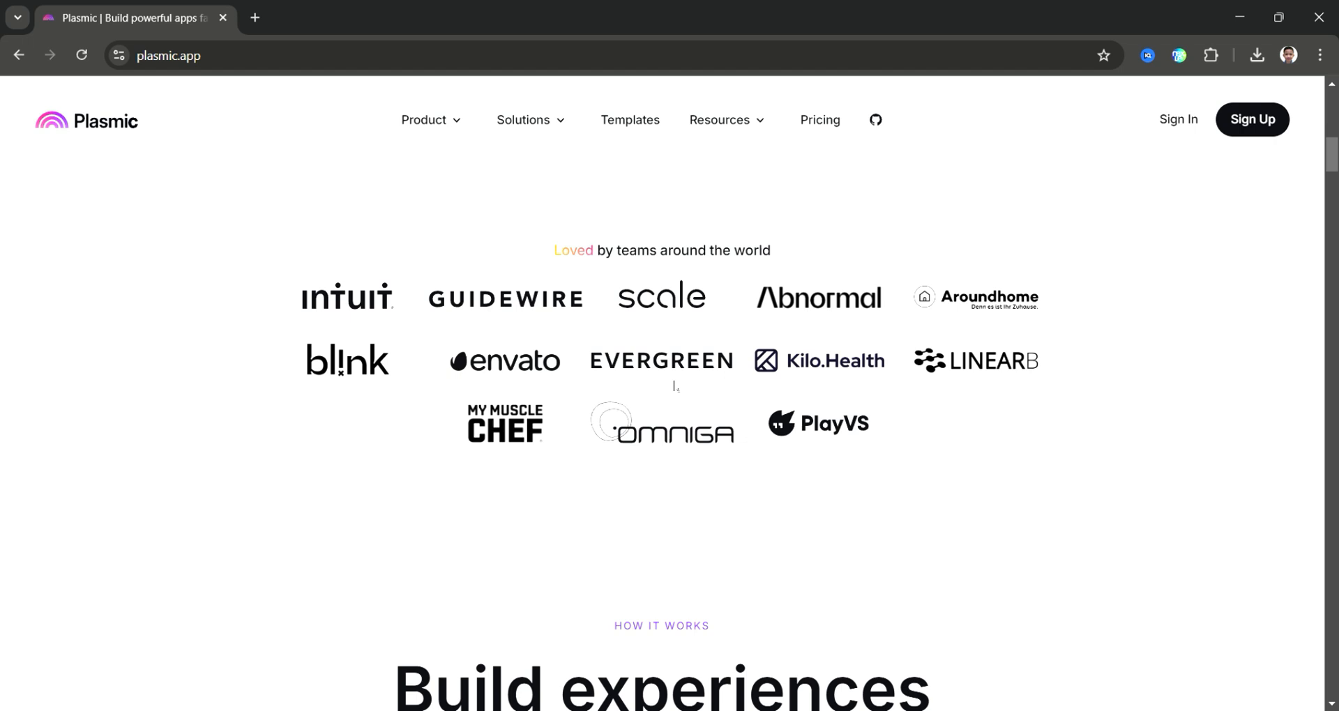
scroll(673, 385, "down", 1)
scroll(675, 386, "down", 3)
scroll(674, 387, "down", 3)
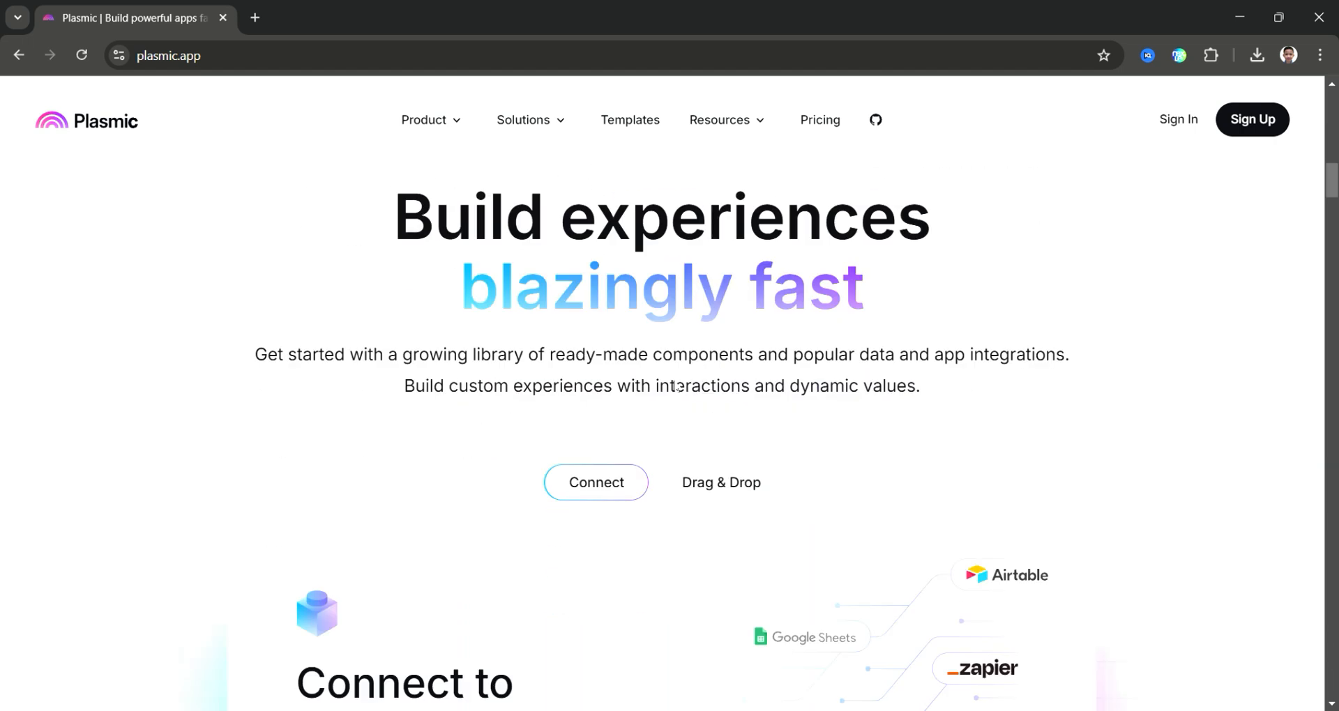
scroll(673, 386, "down", 1)
scroll(674, 386, "up", 2)
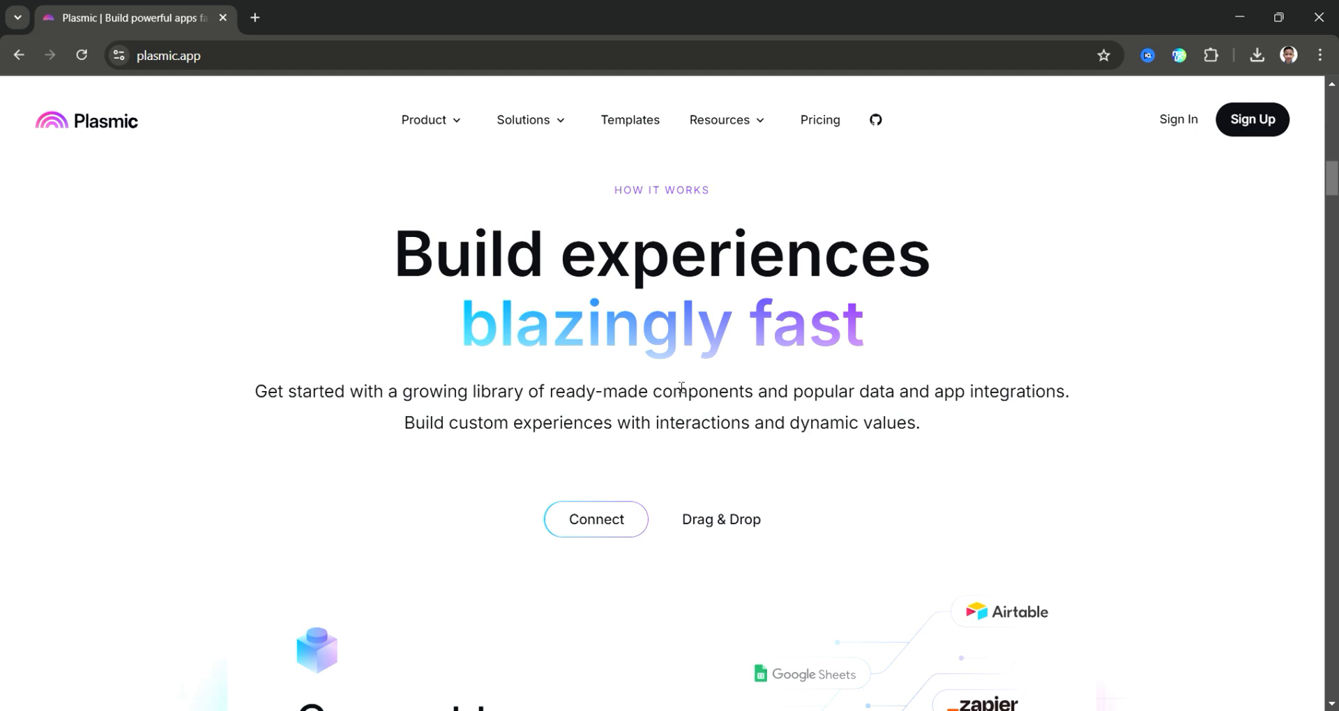
scroll(681, 387, "down", 3)
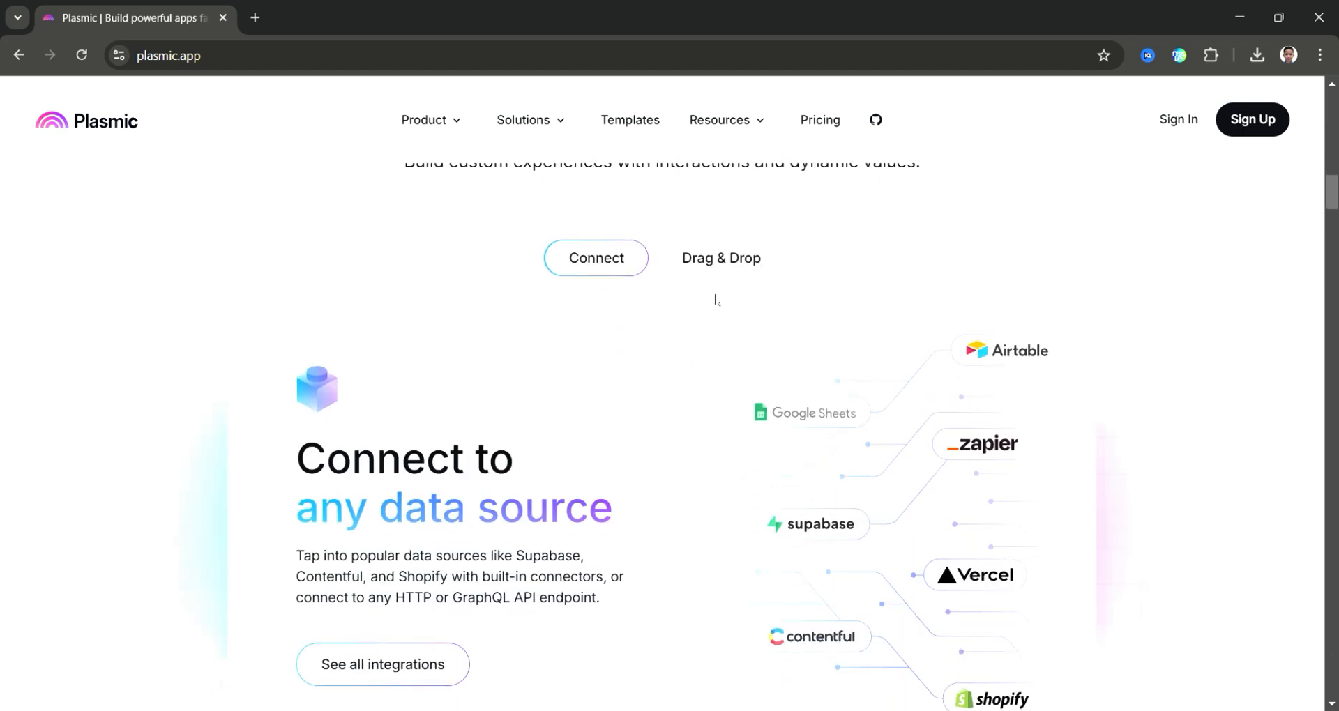
- Show the Drag & Drop components feature on the homepage tour
left_click(720, 258)
scroll(741, 314, "down", 1)
scroll(740, 316, "down", 1)
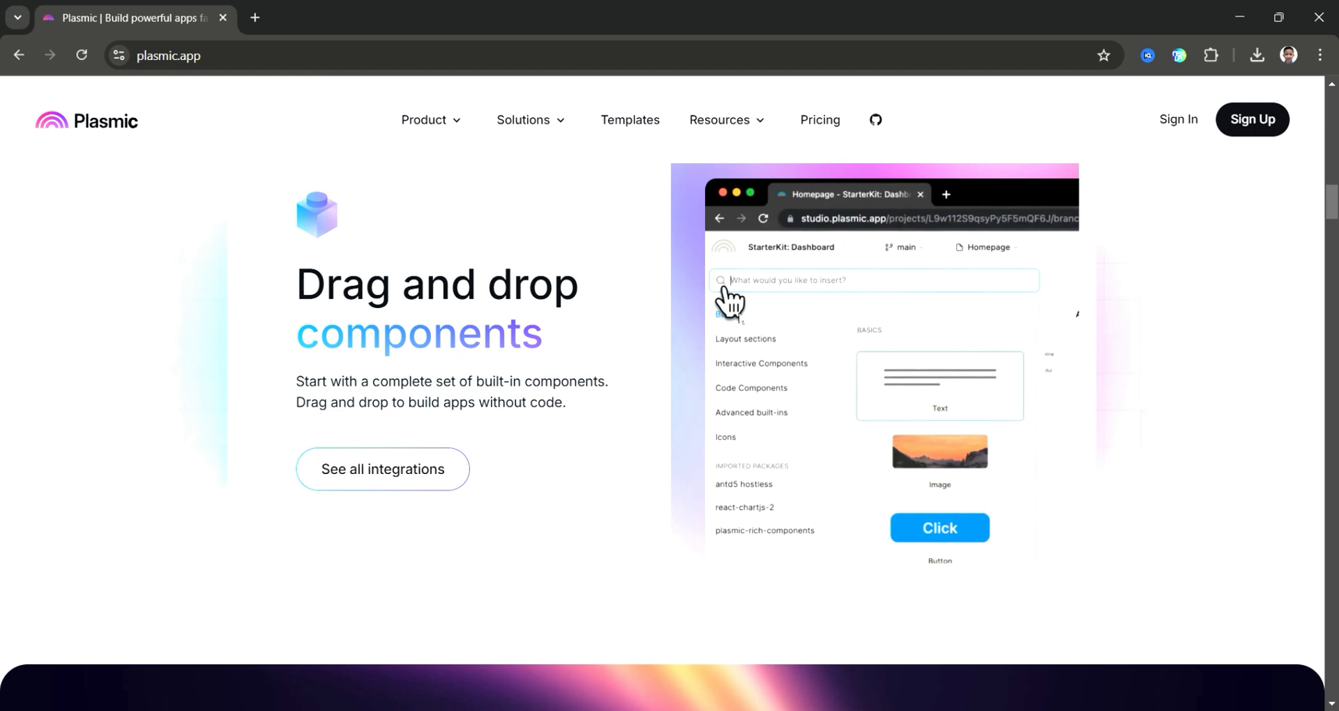
scroll(648, 235, "down", 4)
scroll(648, 273, "down", 2)
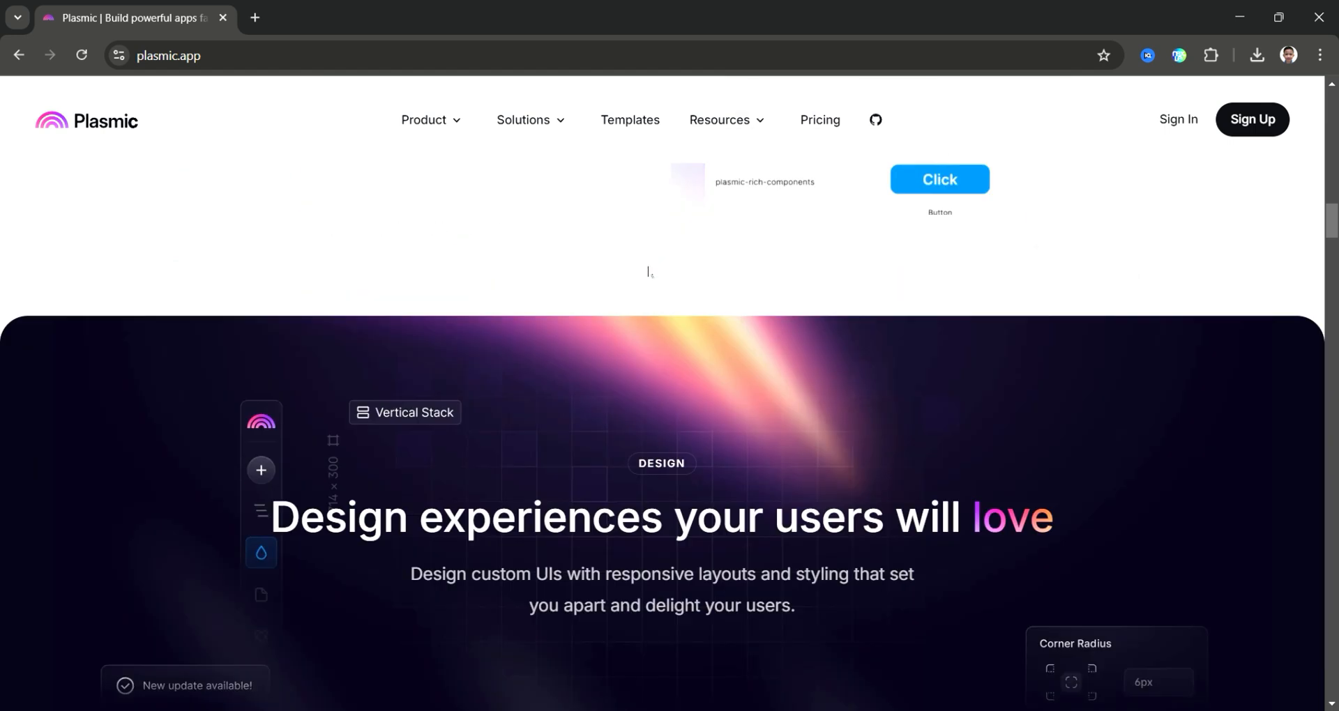
scroll(650, 273, "down", 3)
scroll(648, 272, "down", 1)
scroll(648, 273, "down", 1)
scroll(649, 272, "down", 1)
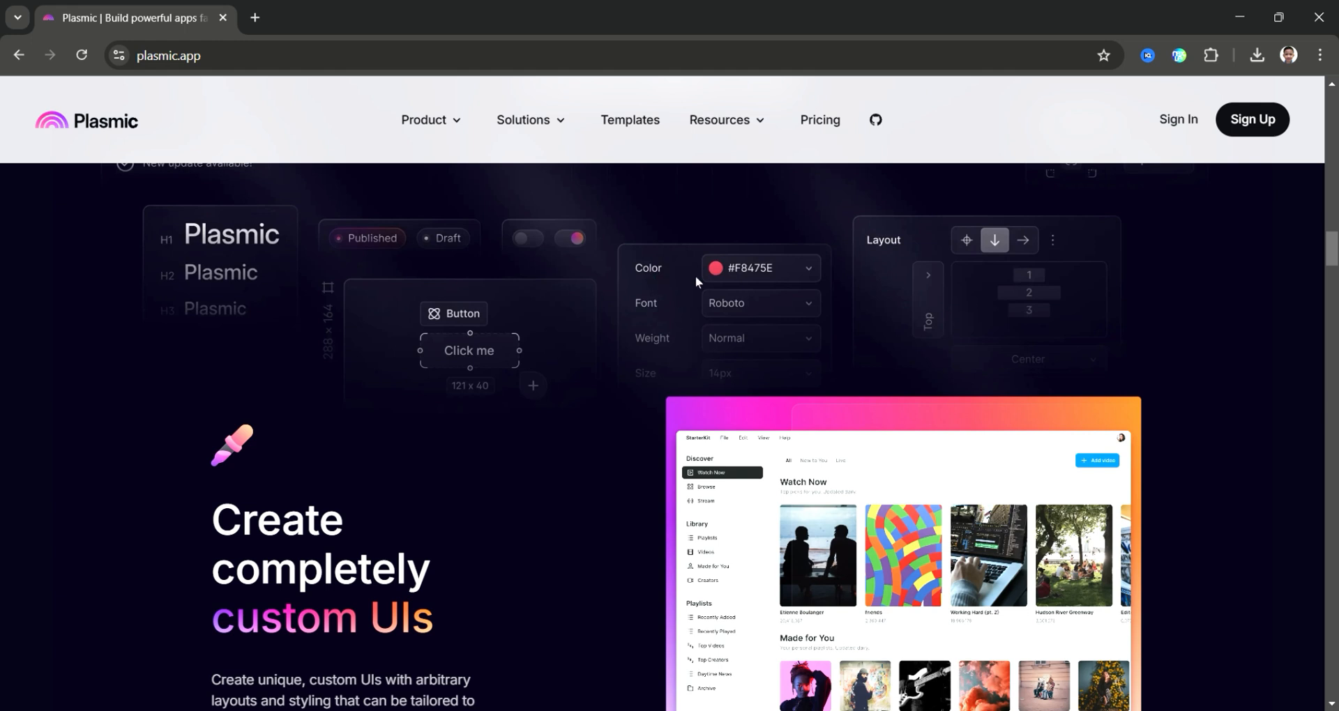
- View the pricing page's Free to Enterprise plans, then return to the homepage
left_click(819, 120)
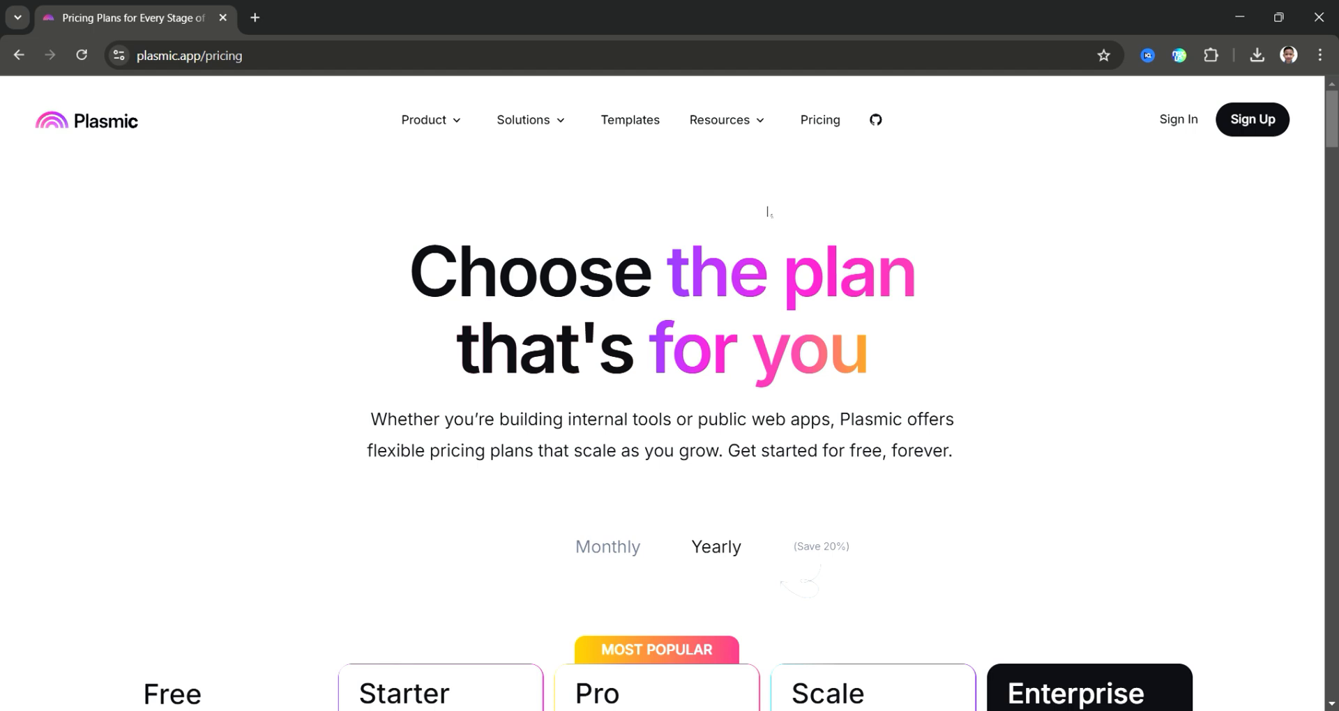
scroll(769, 211, "down", 3)
scroll(764, 288, "down", 2)
scroll(764, 288, "down", 1)
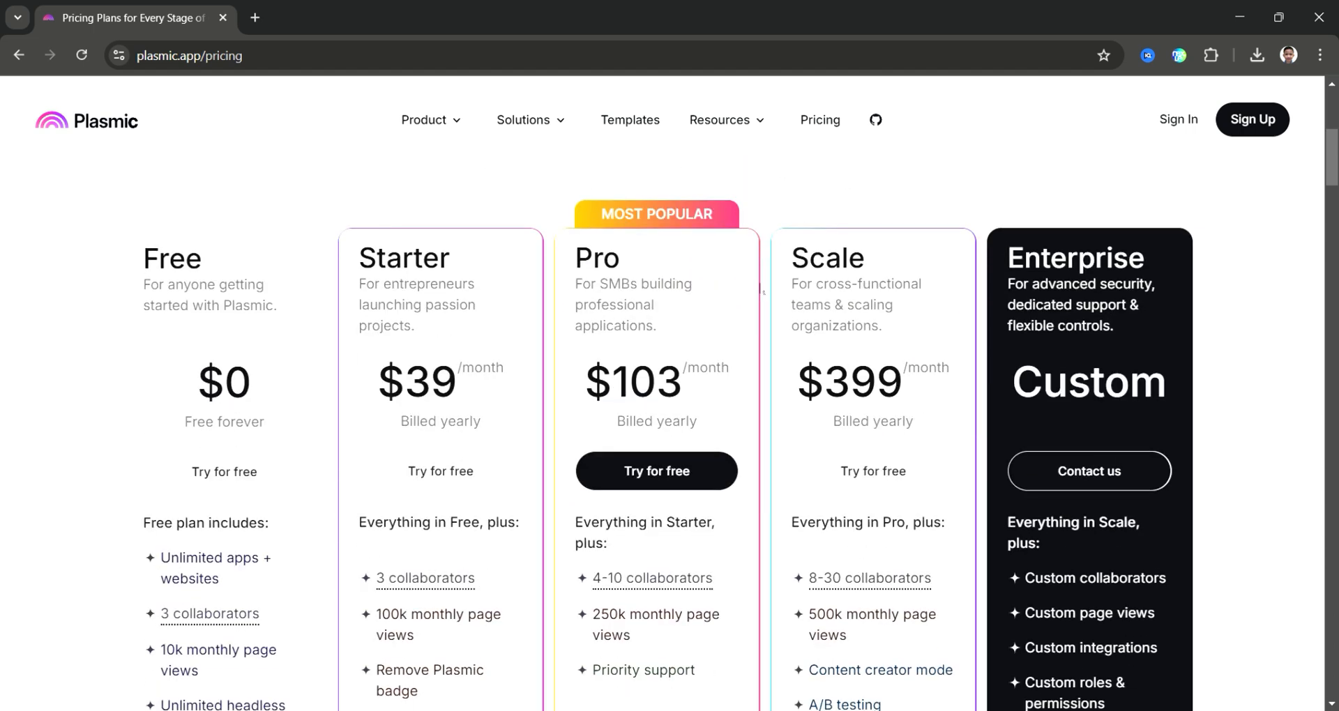
scroll(764, 285, "down", 2)
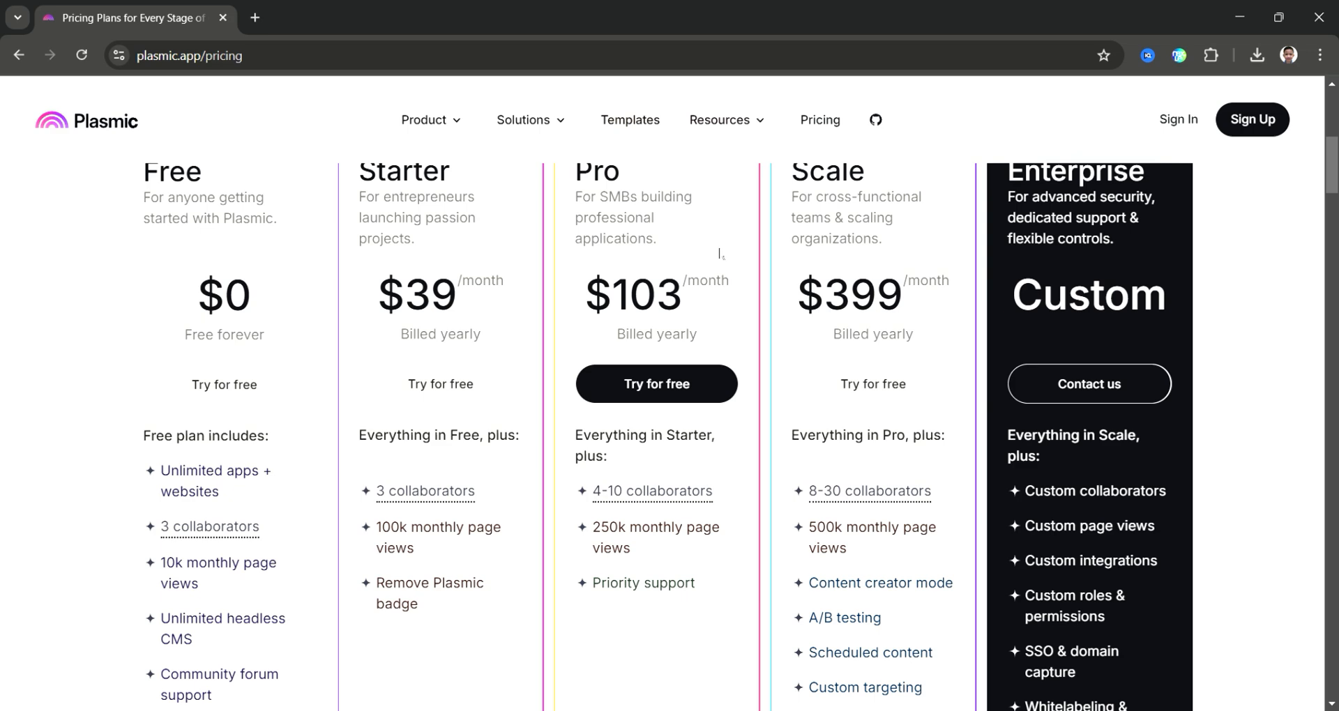
left_click(88, 128)
scroll(240, 252, "down", 5)
scroll(241, 252, "down", 4)
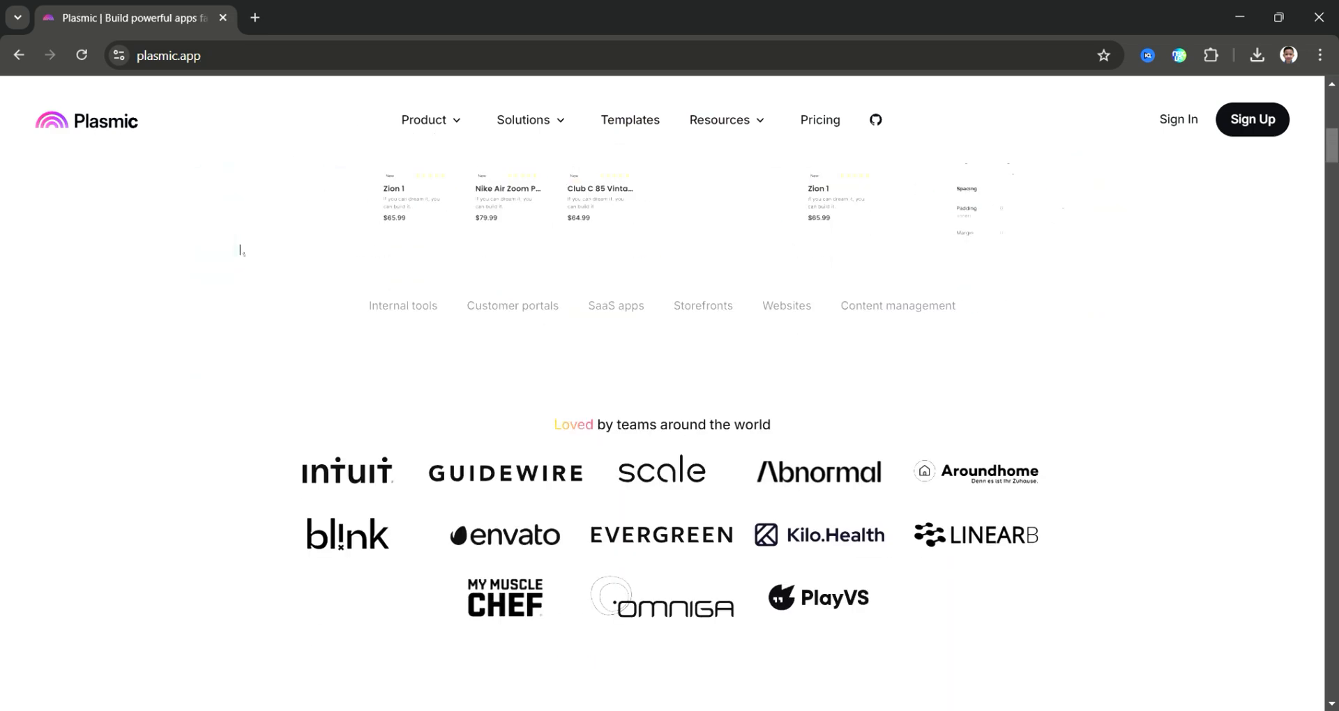
scroll(240, 251, "down", 4)
scroll(240, 252, "down", 1)
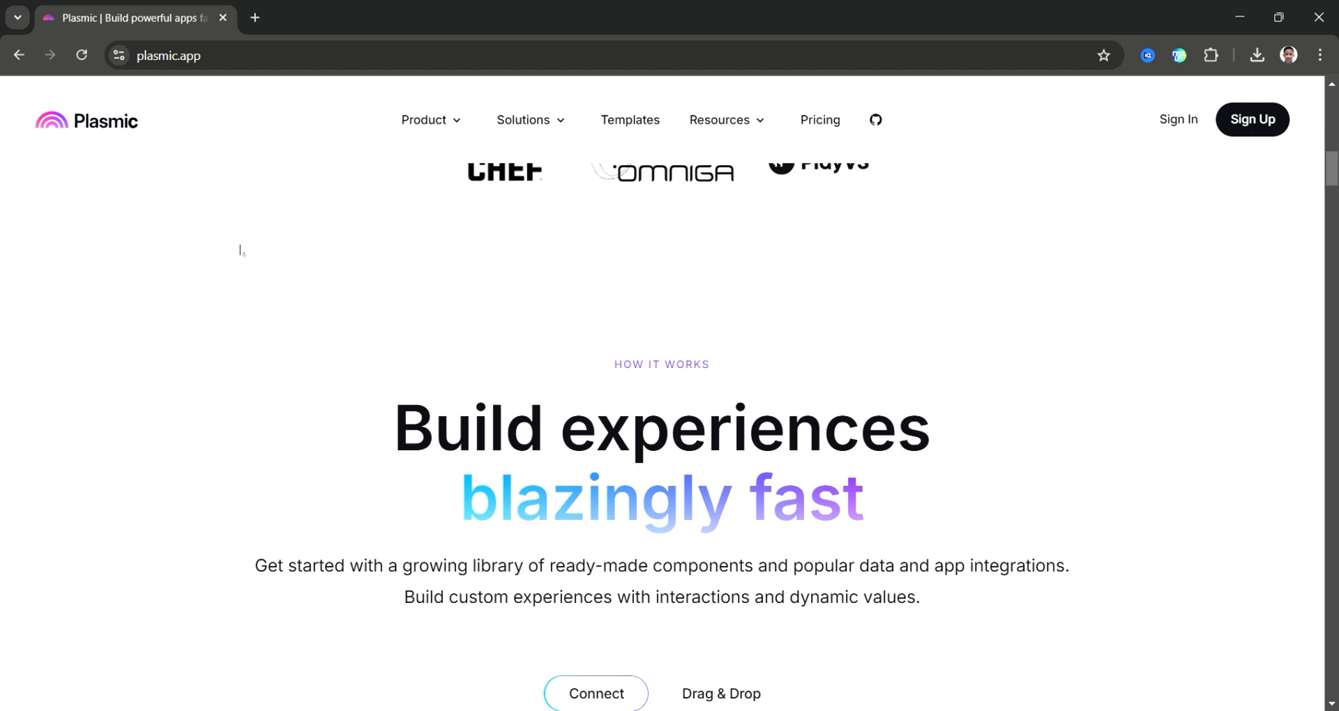
scroll(241, 251, "down", 3)
scroll(241, 251, "down", 3)
scroll(241, 251, "down", 3)
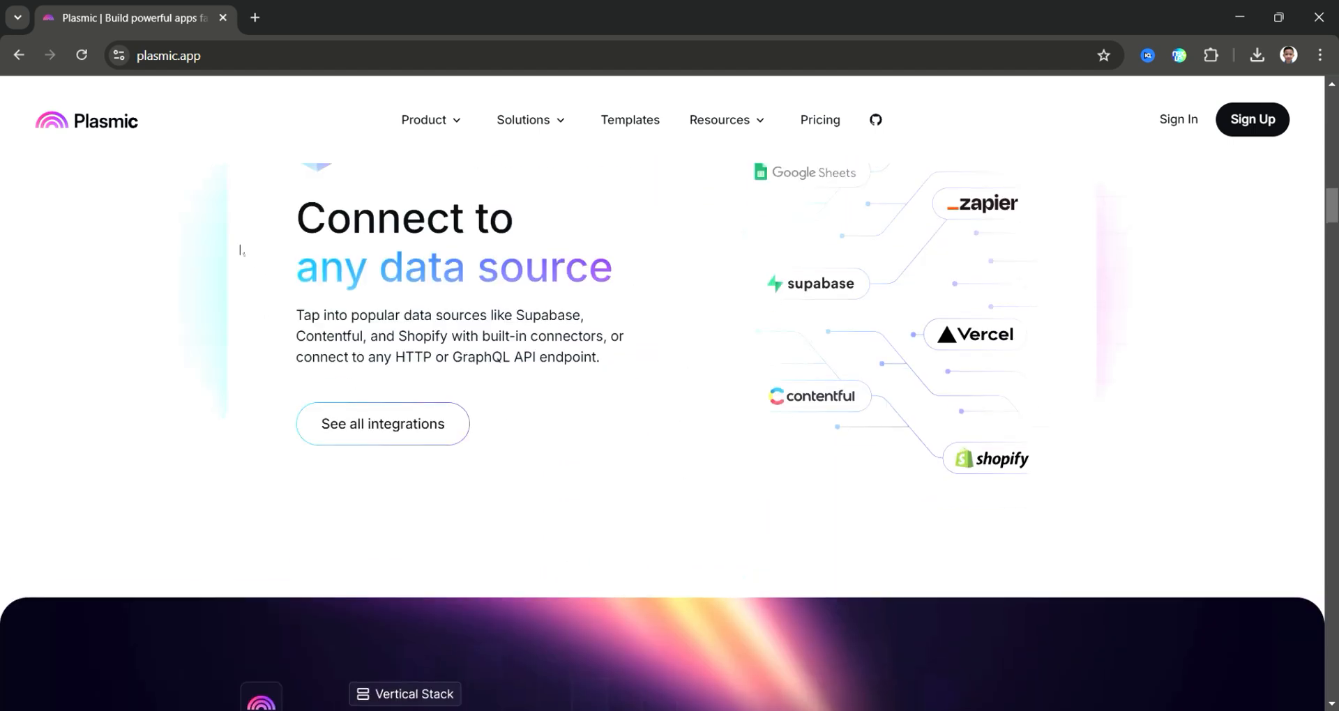
scroll(241, 251, "down", 1)
scroll(240, 251, "down", 4)
scroll(241, 251, "down", 3)
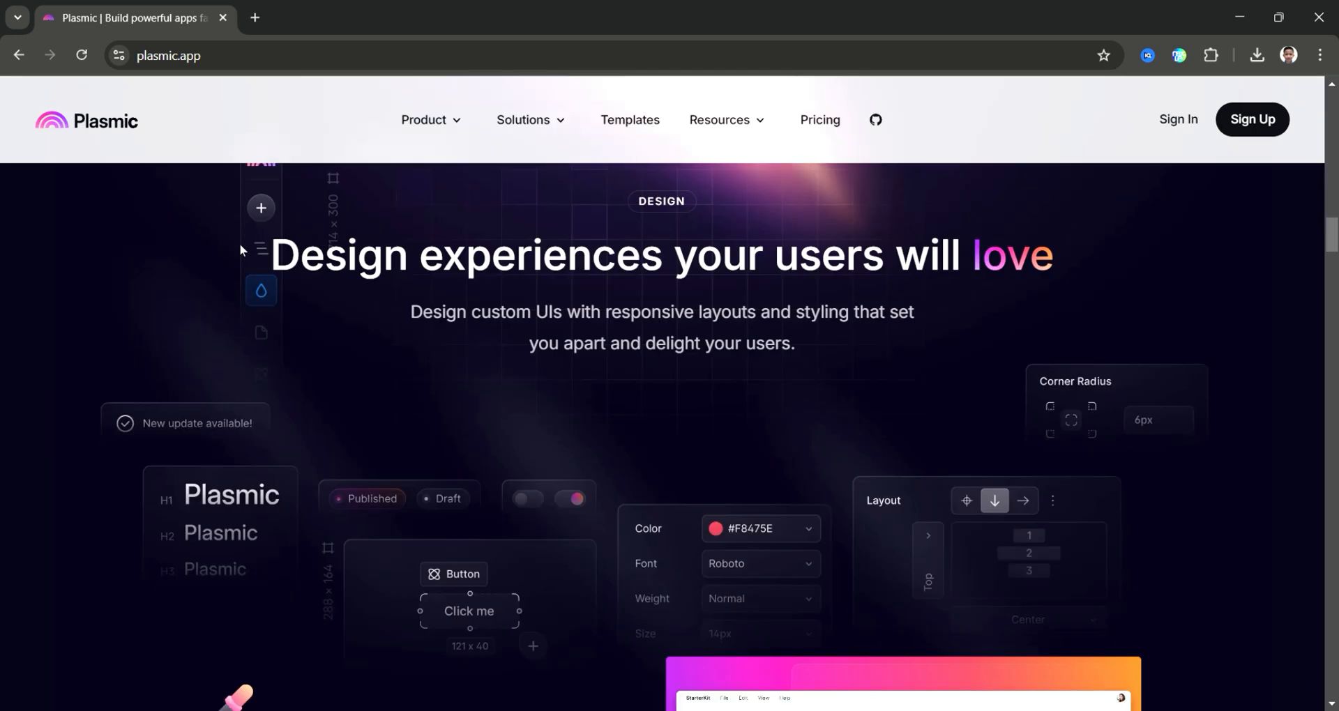
scroll(240, 244, "down", 5)
scroll(240, 244, "down", 1)
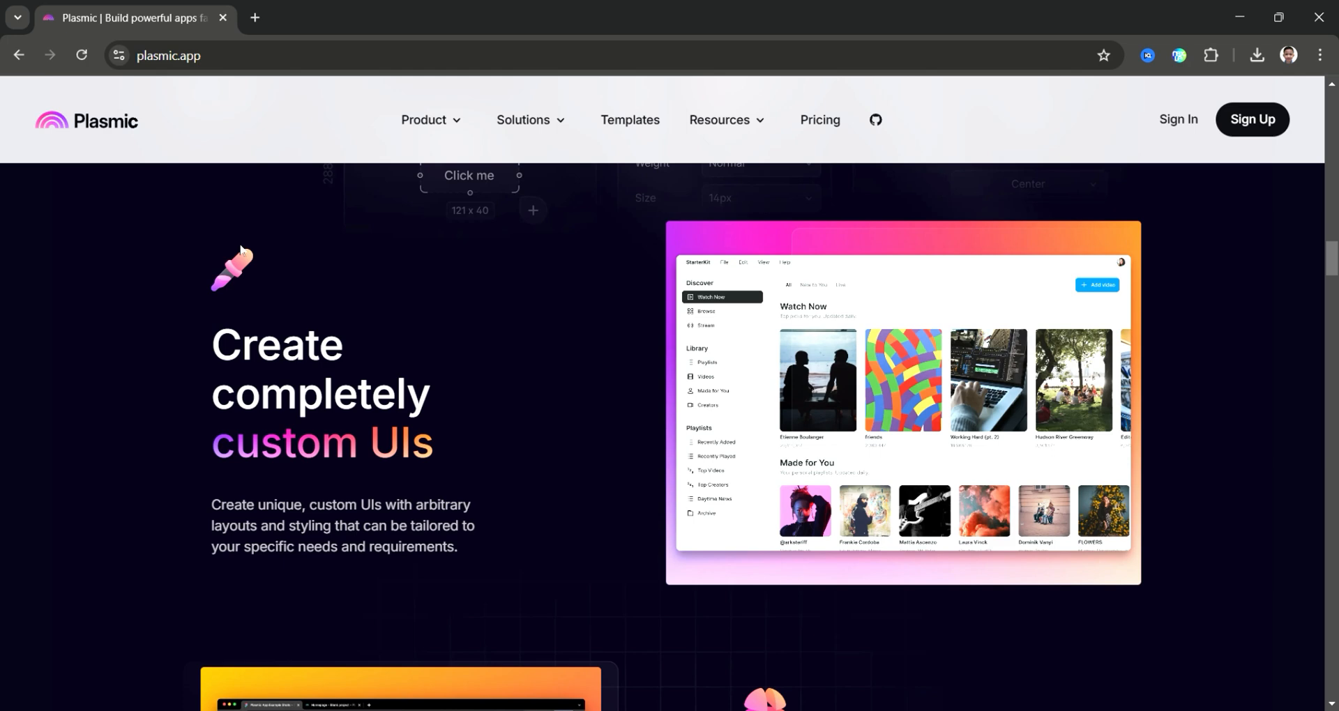
scroll(239, 244, "down", 2)
scroll(240, 252, "down", 3)
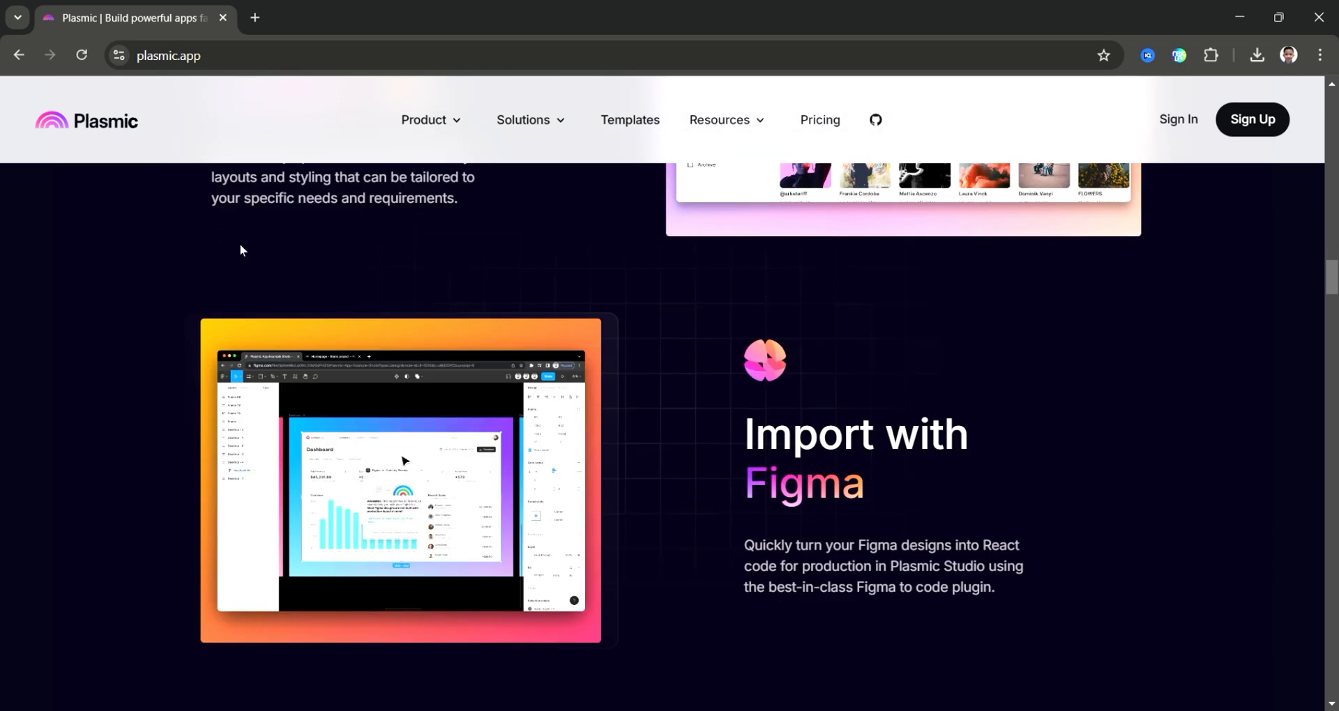
scroll(240, 244, "down", 4)
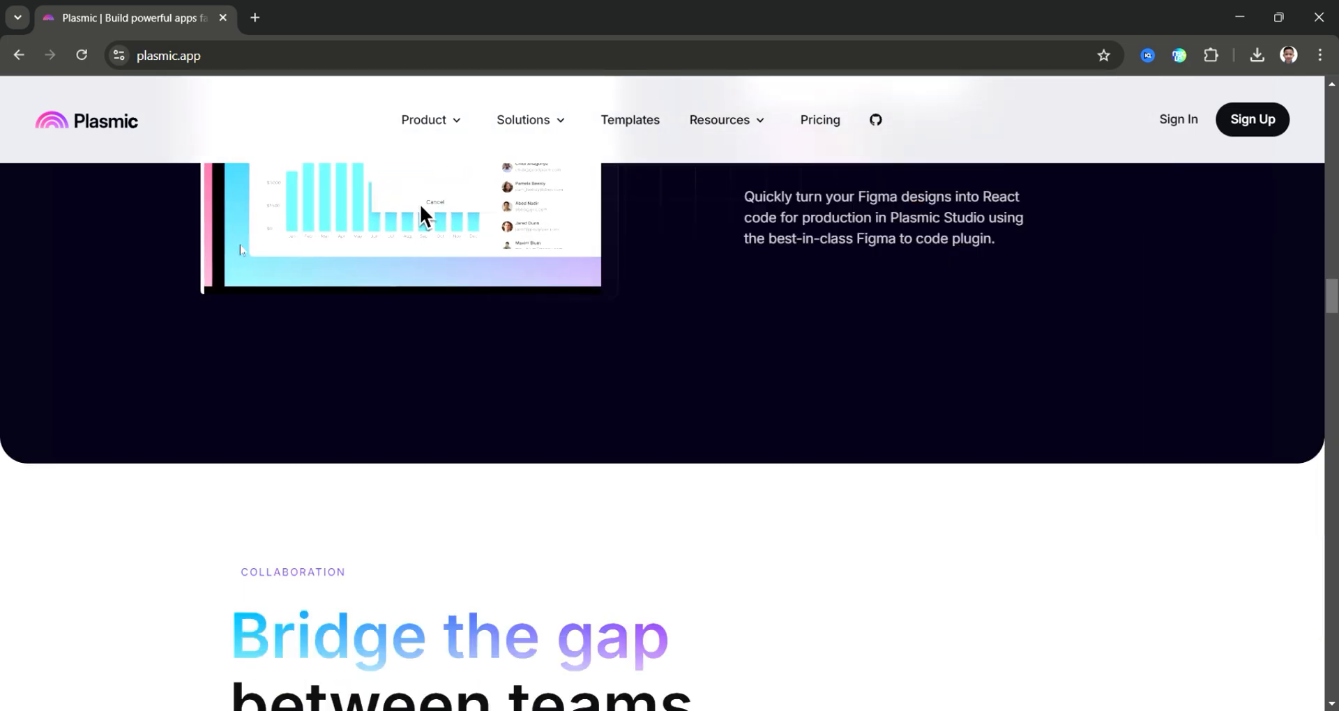
scroll(420, 204, "down", 1)
scroll(419, 204, "down", 2)
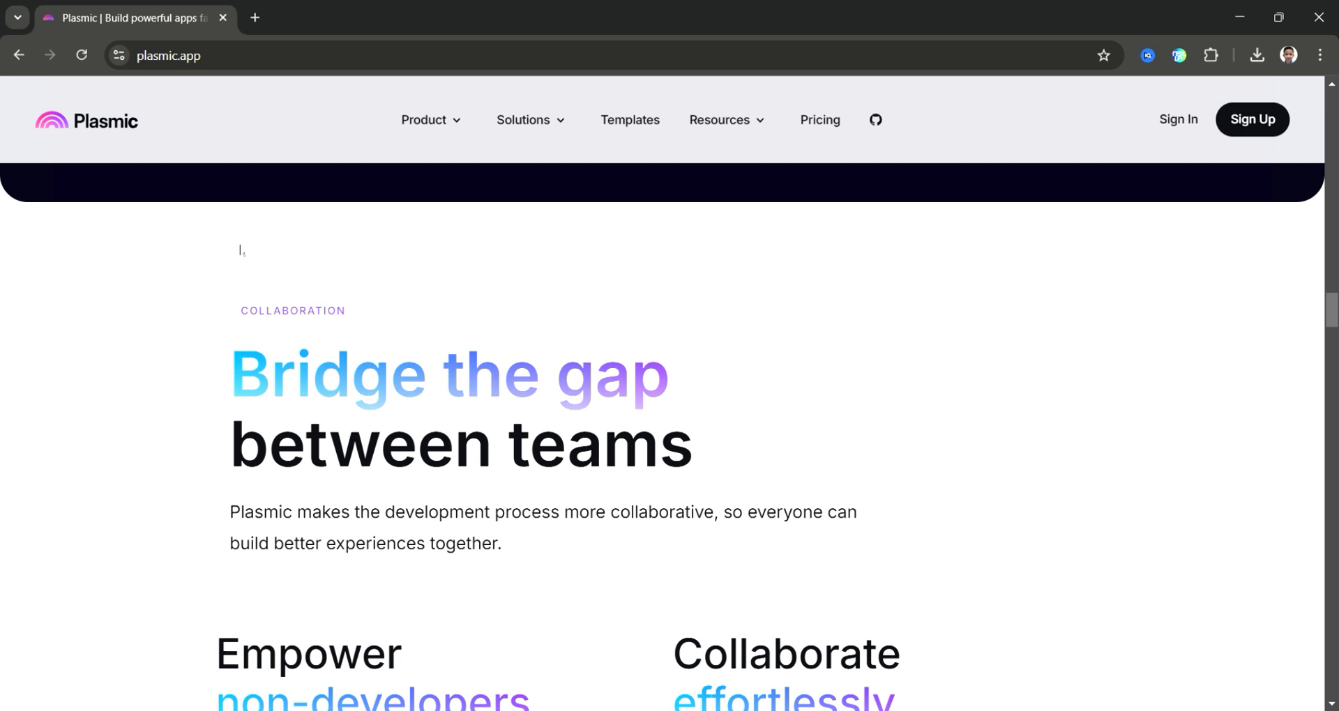
scroll(240, 249, "down", 2)
scroll(239, 250, "down", 2)
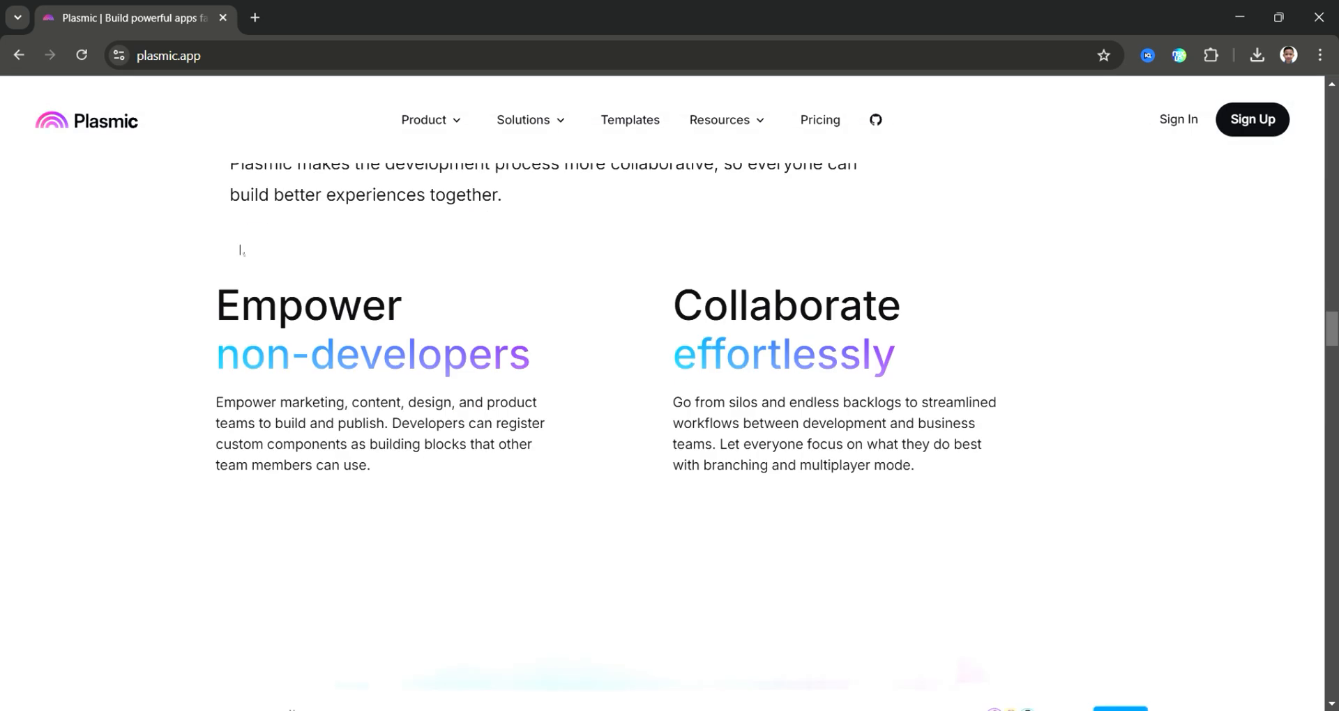
scroll(240, 250, "down", 4)
scroll(318, 248, "down", 1)
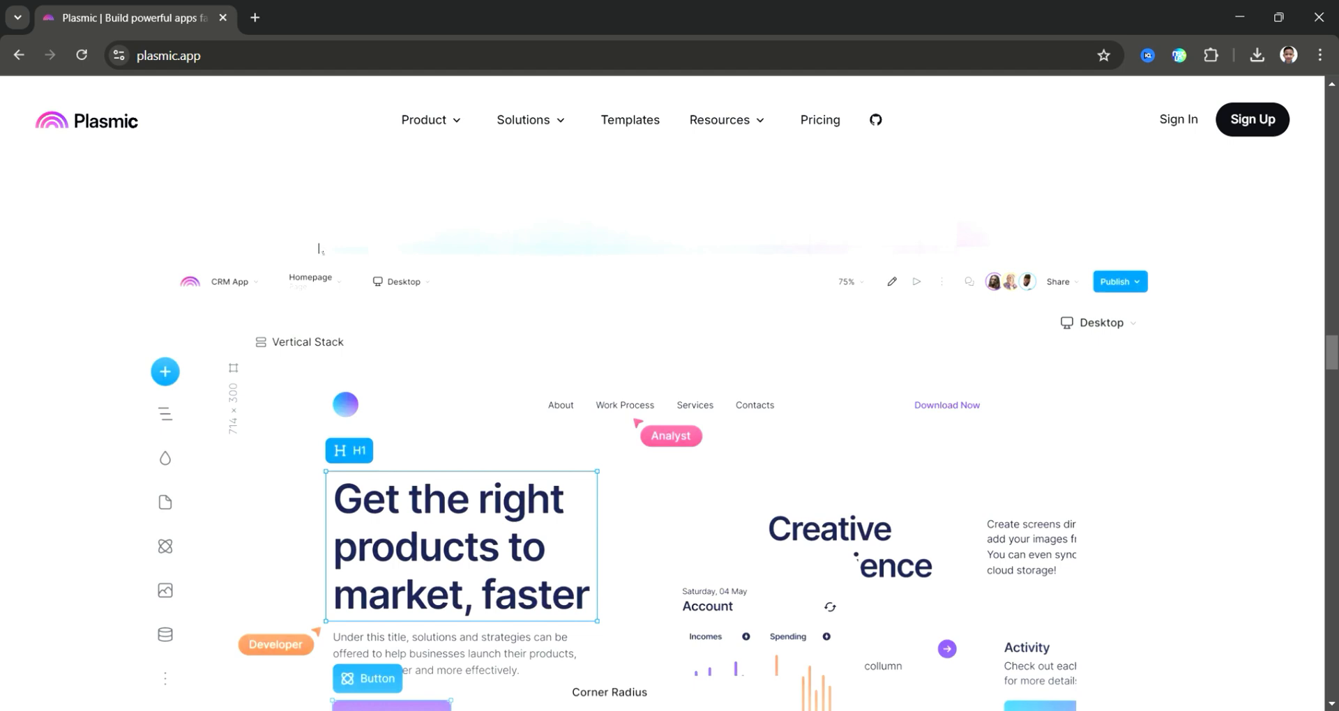
scroll(320, 249, "down", 1)
scroll(318, 248, "down", 1)
scroll(319, 248, "down", 5)
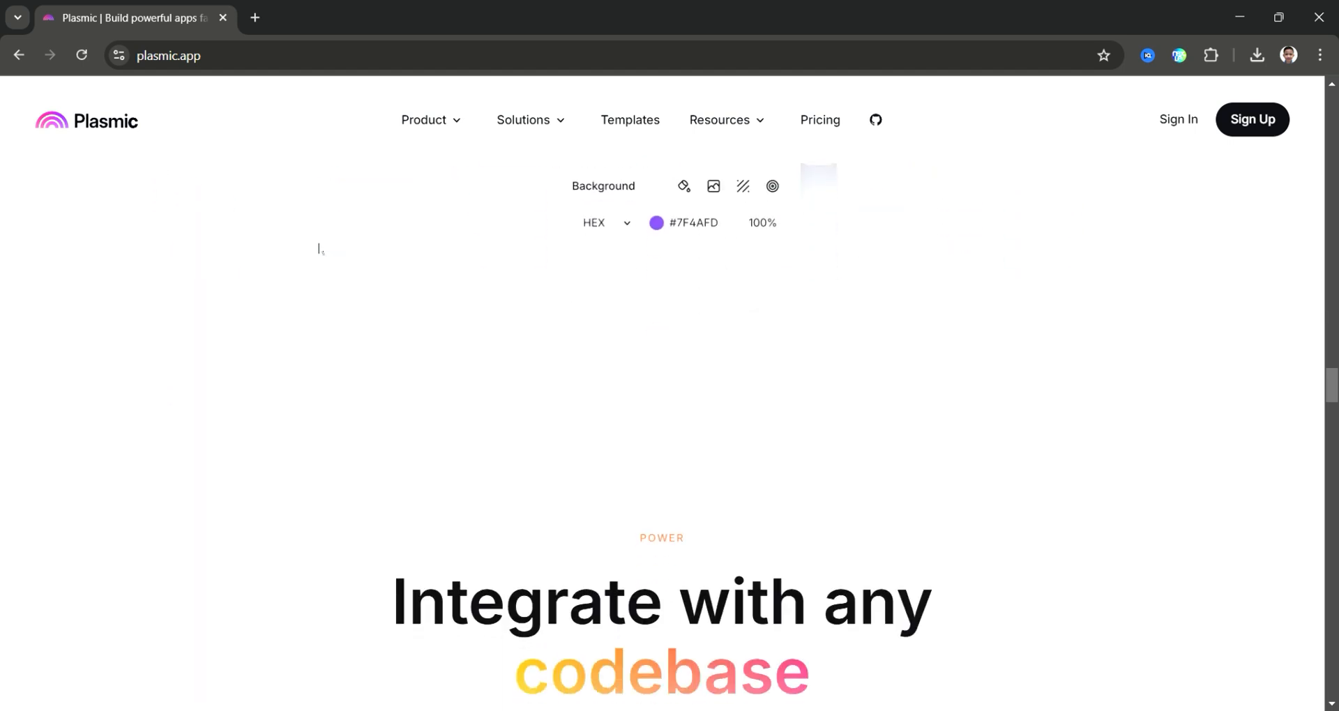
scroll(319, 248, "down", 2)
scroll(319, 248, "down", 4)
scroll(319, 248, "down", 3)
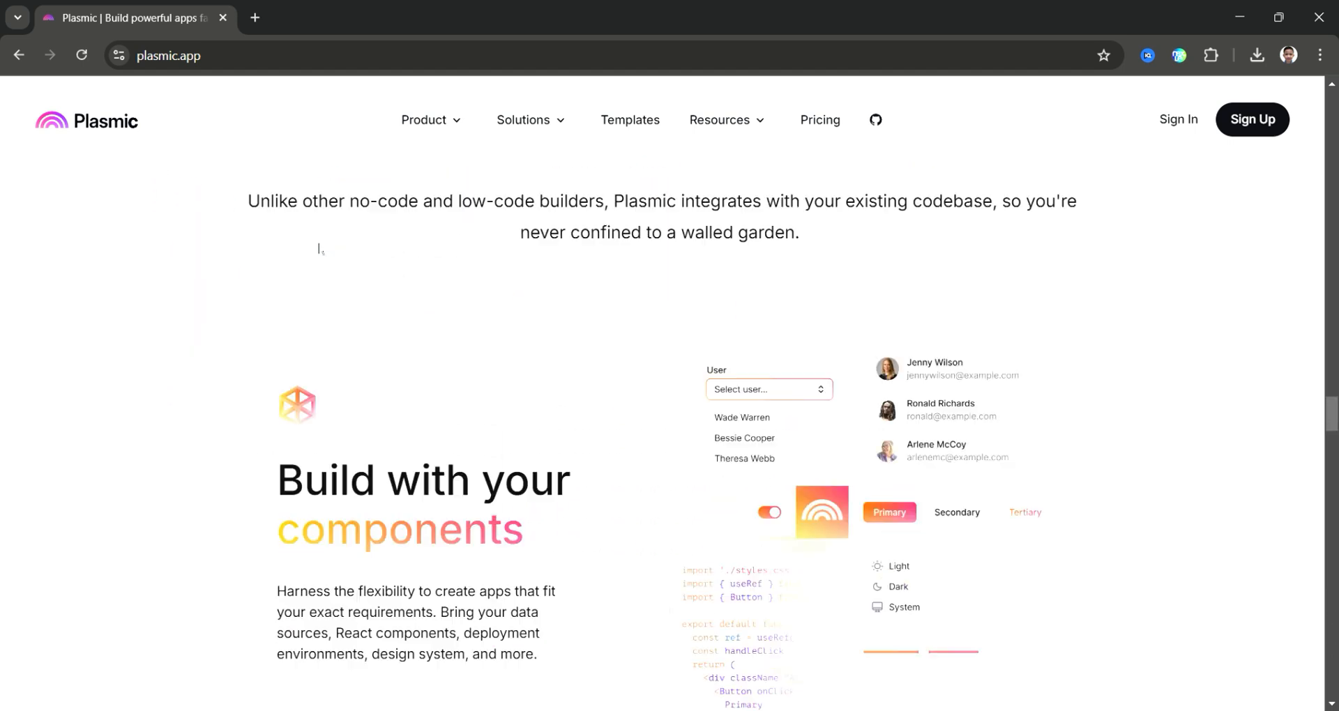
scroll(319, 247, "down", 2)
scroll(320, 248, "down", 1)
scroll(318, 249, "down", 4)
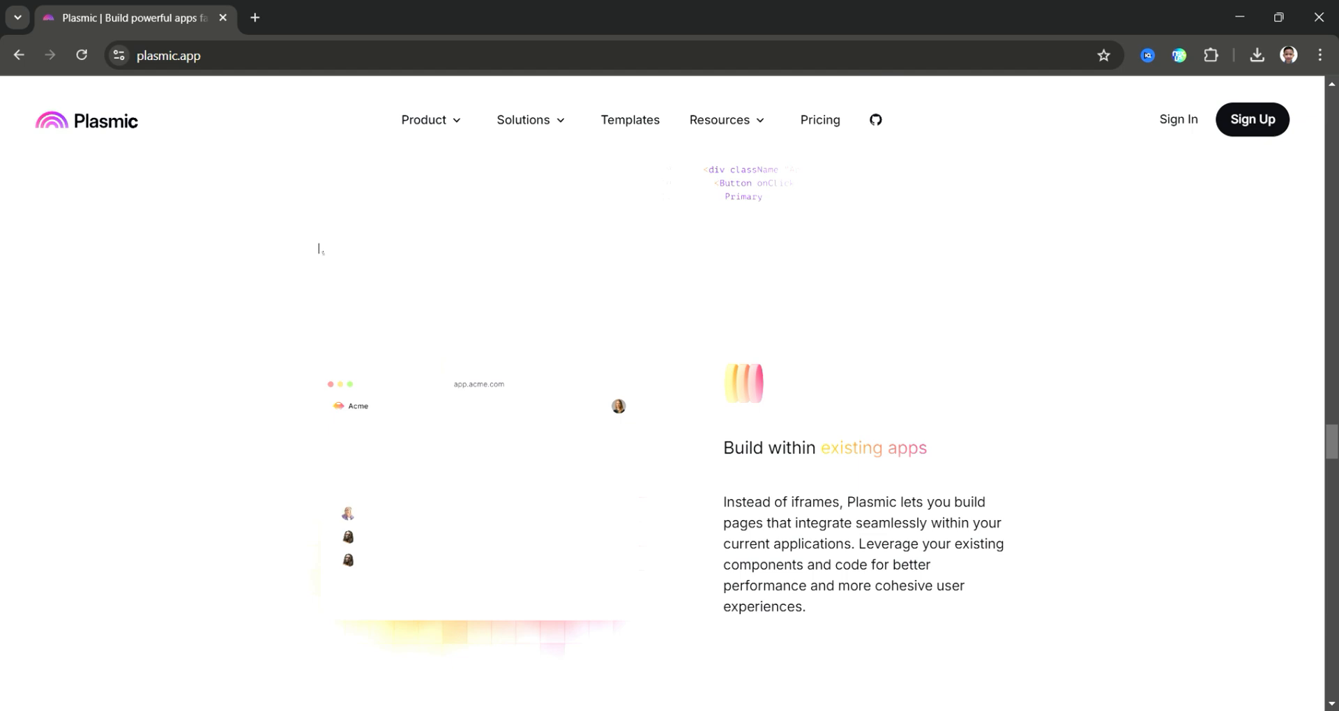
scroll(319, 248, "down", 3)
scroll(318, 248, "down", 4)
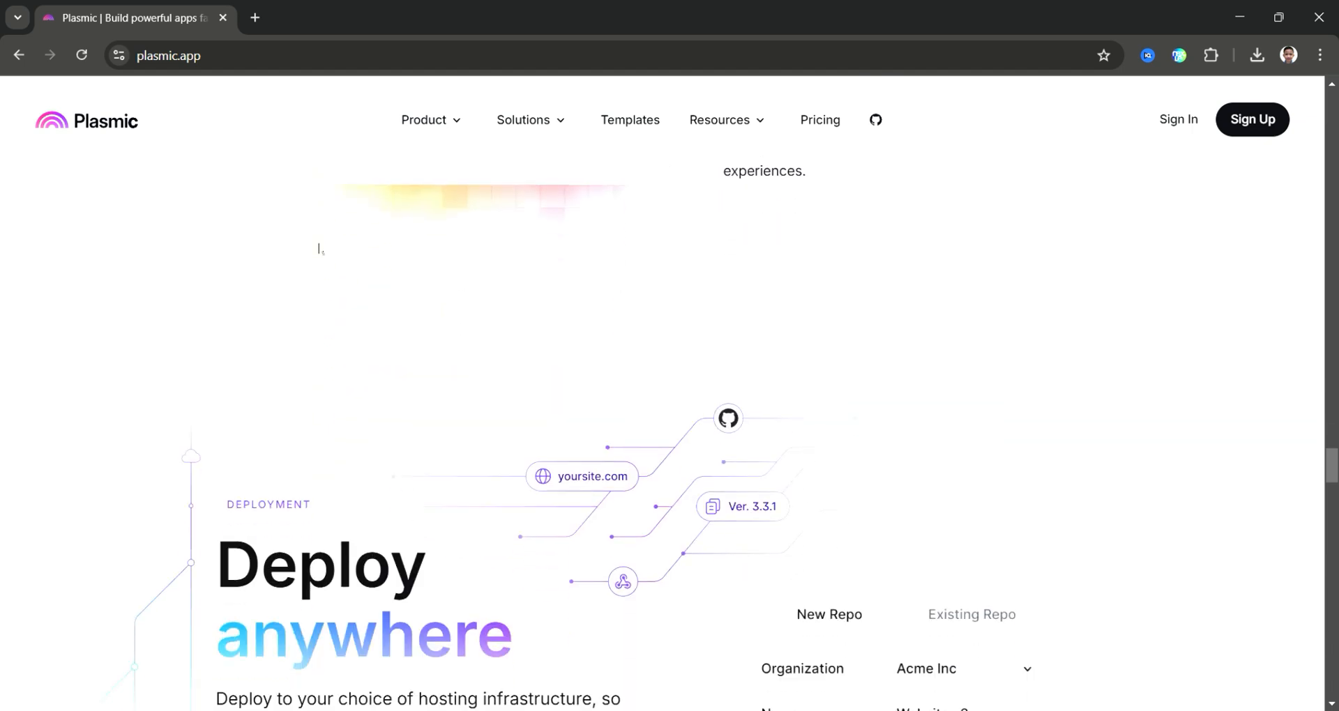
scroll(319, 248, "down", 4)
scroll(319, 248, "down", 3)
scroll(319, 249, "down", 4)
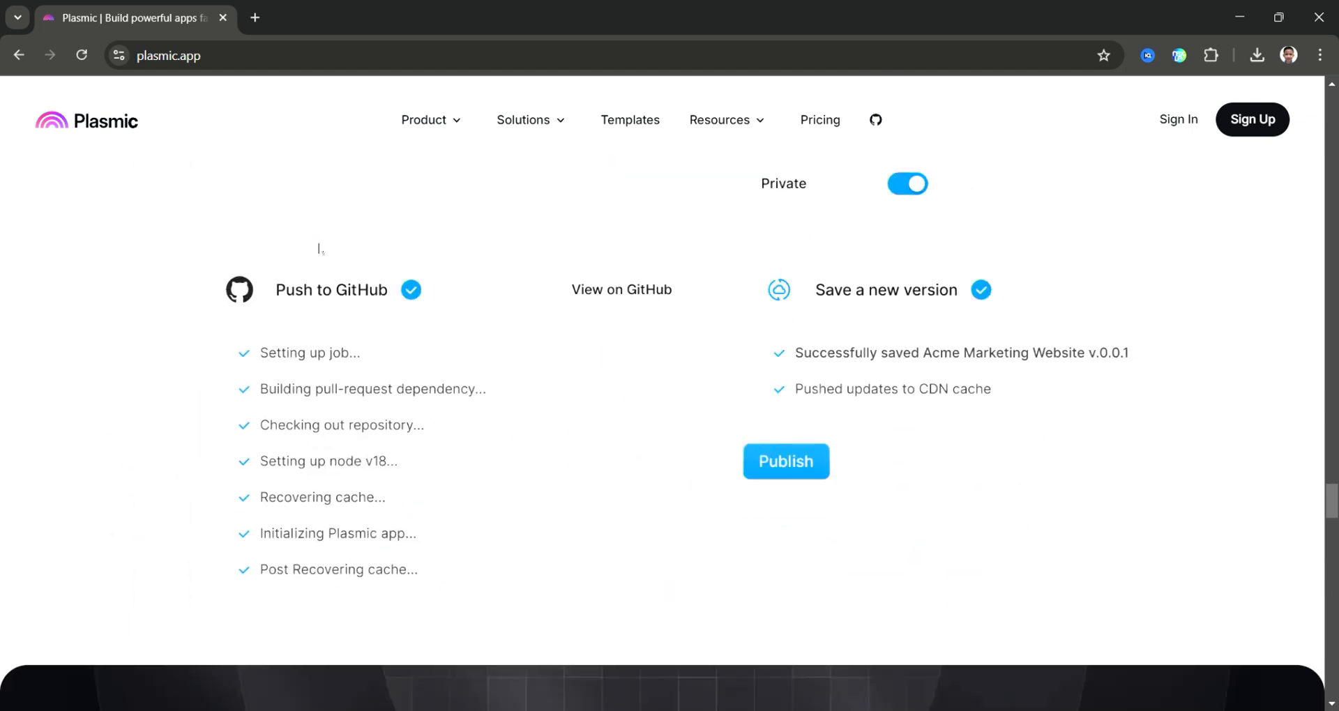
scroll(319, 248, "down", 1)
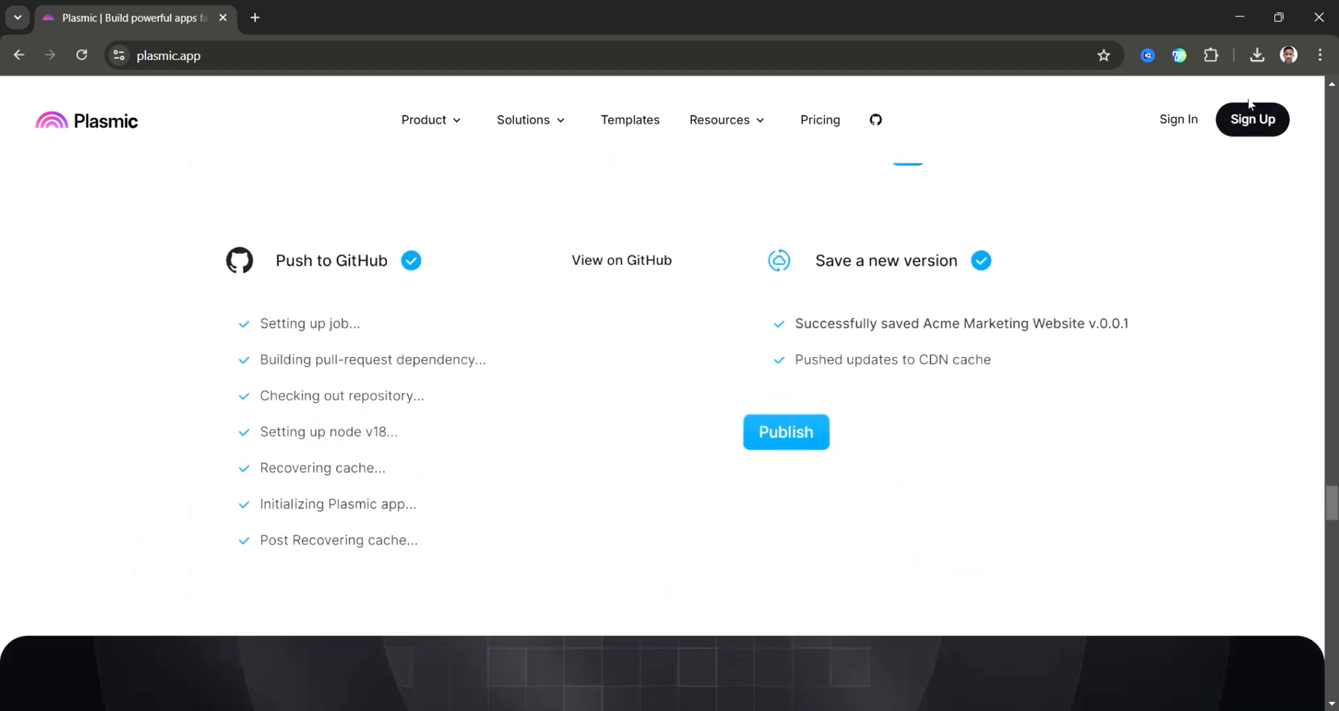